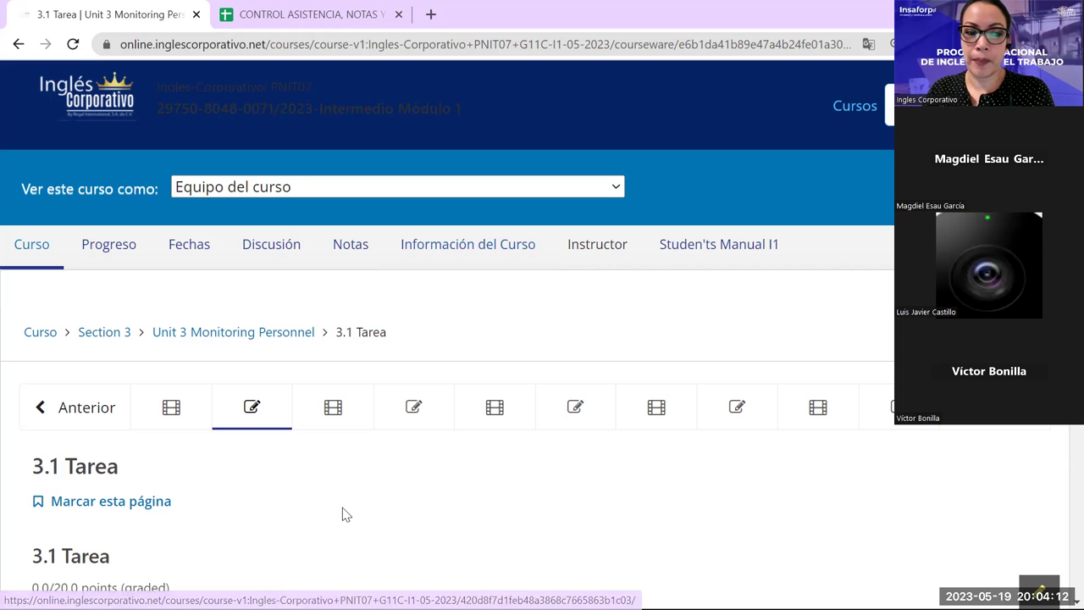
In 3.1 Tarea, answer question 1 about the person handling payments in a restaurant with Cashier
{"action": "scroll", "coordinate": [448, 501], "scroll_direction": "down", "scroll_amount": 4}
{"action": "scroll", "coordinate": [450, 499], "scroll_direction": "down", "scroll_amount": 1}
{"action": "scroll", "coordinate": [449, 498], "scroll_direction": "up", "scroll_amount": 5}
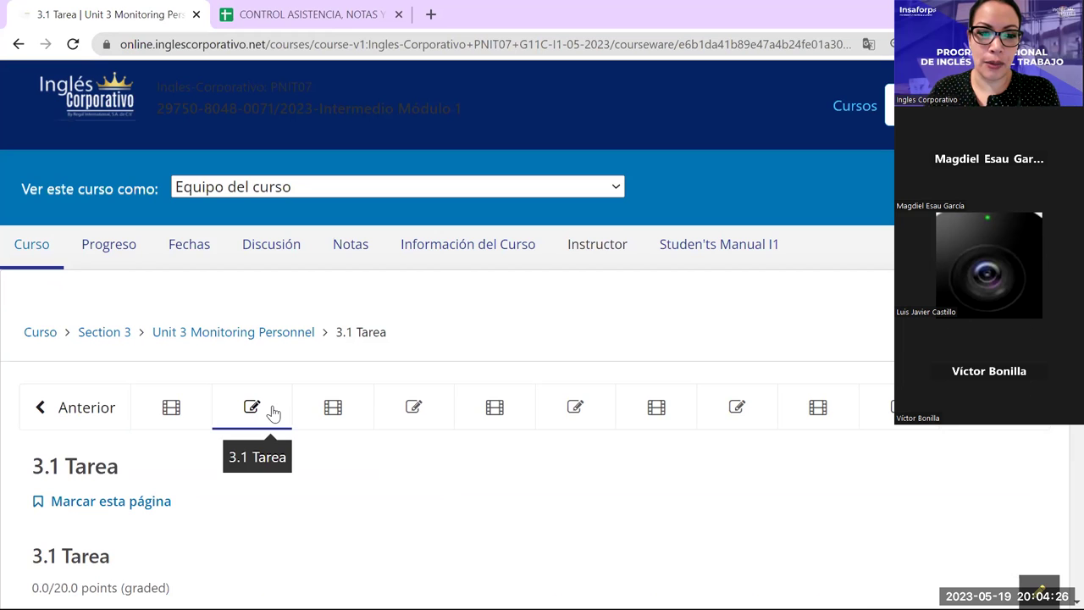
{"action": "scroll", "coordinate": [272, 412], "scroll_direction": "down", "scroll_amount": 5}
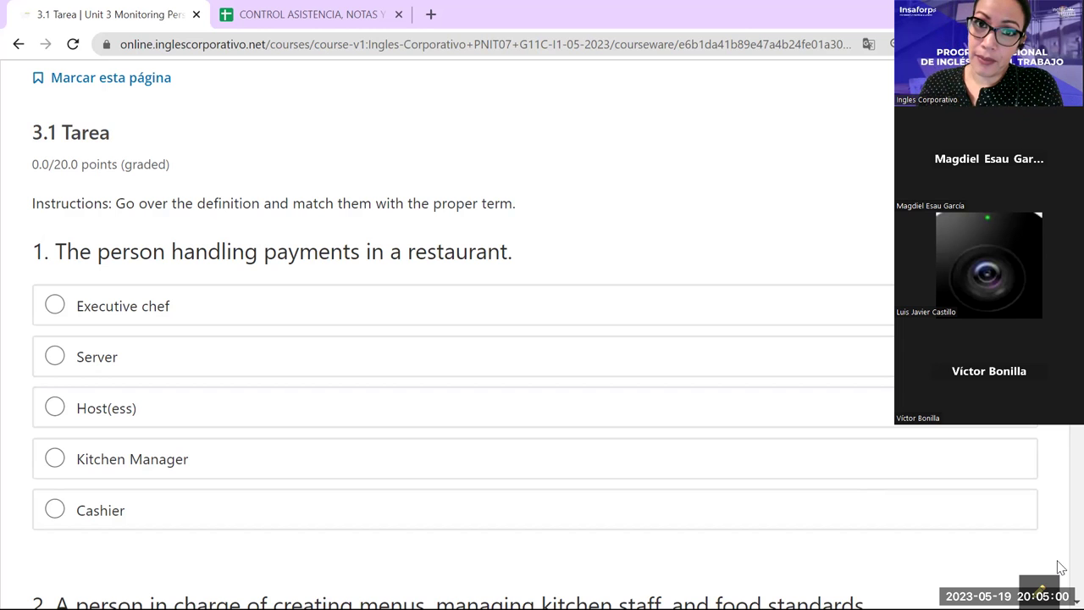
{"action": "left_click", "coordinate": [55, 511]}
Answer question 2 about the person creating menus and managing kitchen staff with Executive chef
{"action": "scroll", "coordinate": [59, 512], "scroll_direction": "down", "scroll_amount": 3}
{"action": "scroll", "coordinate": [85, 508], "scroll_direction": "down", "scroll_amount": 2}
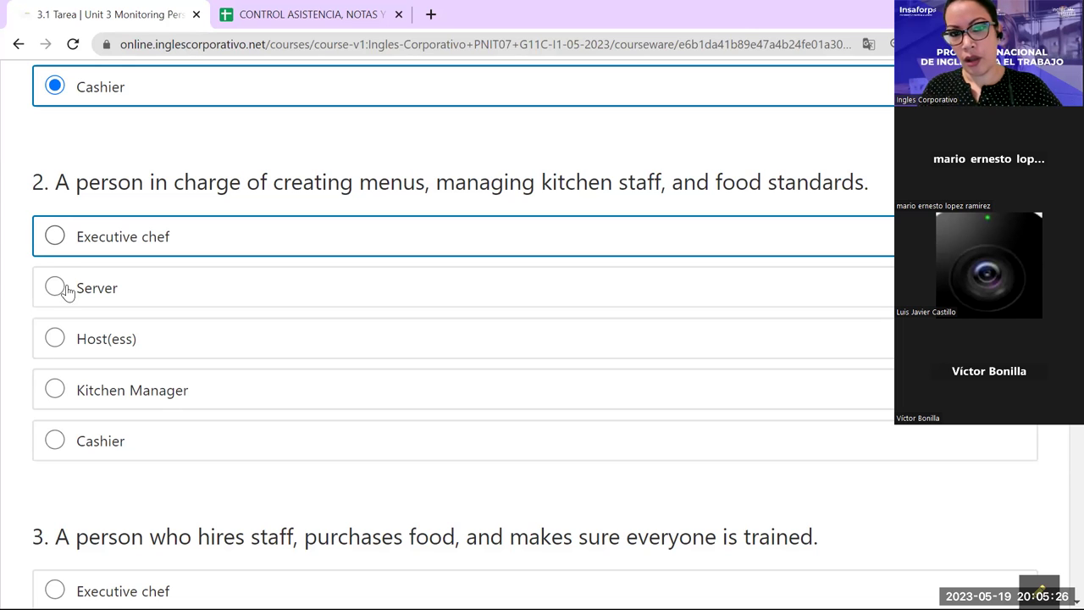
{"action": "left_click", "coordinate": [55, 390]}
{"action": "scroll", "coordinate": [180, 377], "scroll_direction": "down", "scroll_amount": 3}
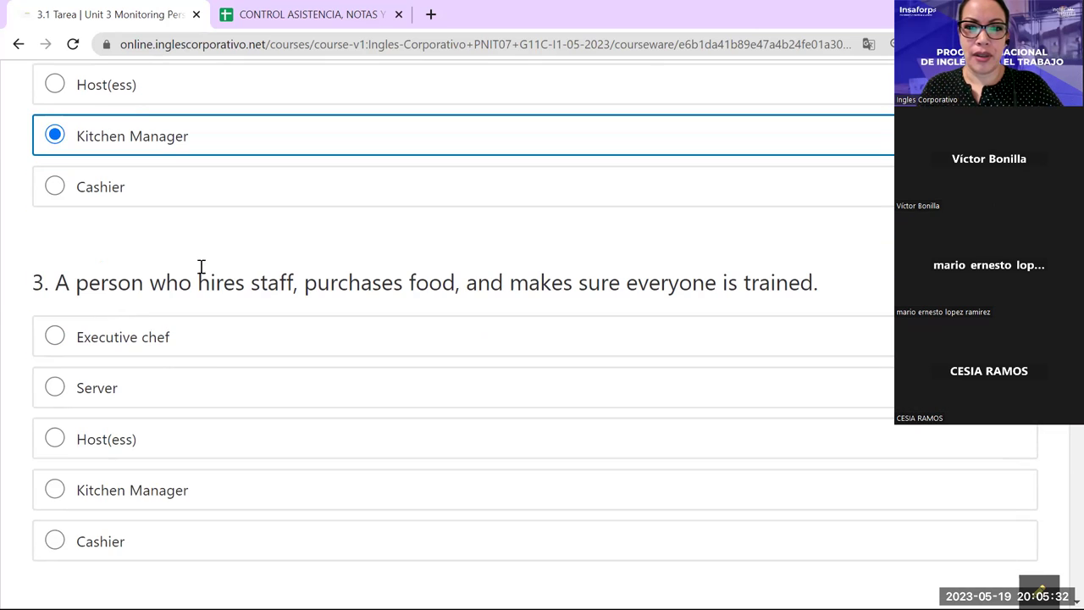
{"action": "scroll", "coordinate": [240, 262], "scroll_direction": "up", "scroll_amount": 2}
{"action": "scroll", "coordinate": [240, 263], "scroll_direction": "up", "scroll_amount": 2}
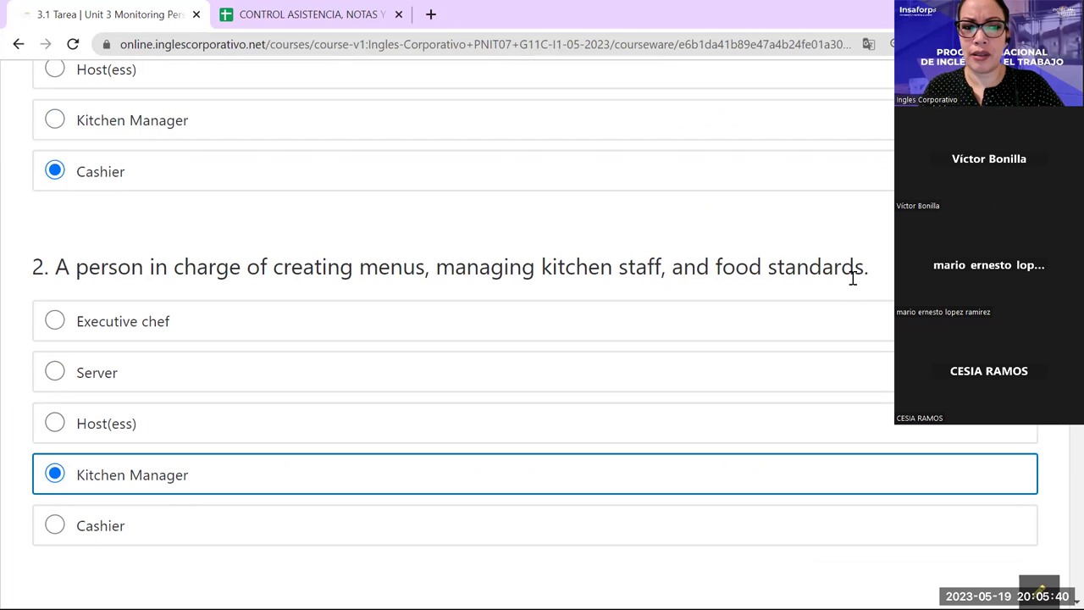
{"action": "left_click", "coordinate": [56, 324]}
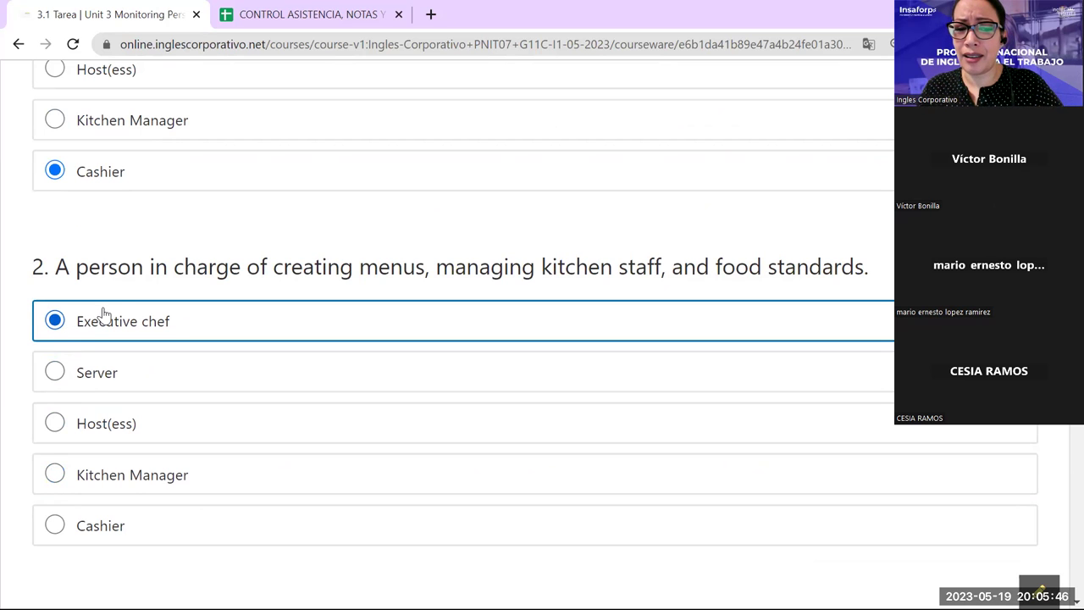
Answer question 3 about the person who hires staff and purchases food with Kitchen Manager
{"action": "scroll", "coordinate": [102, 311], "scroll_direction": "down", "scroll_amount": 2}
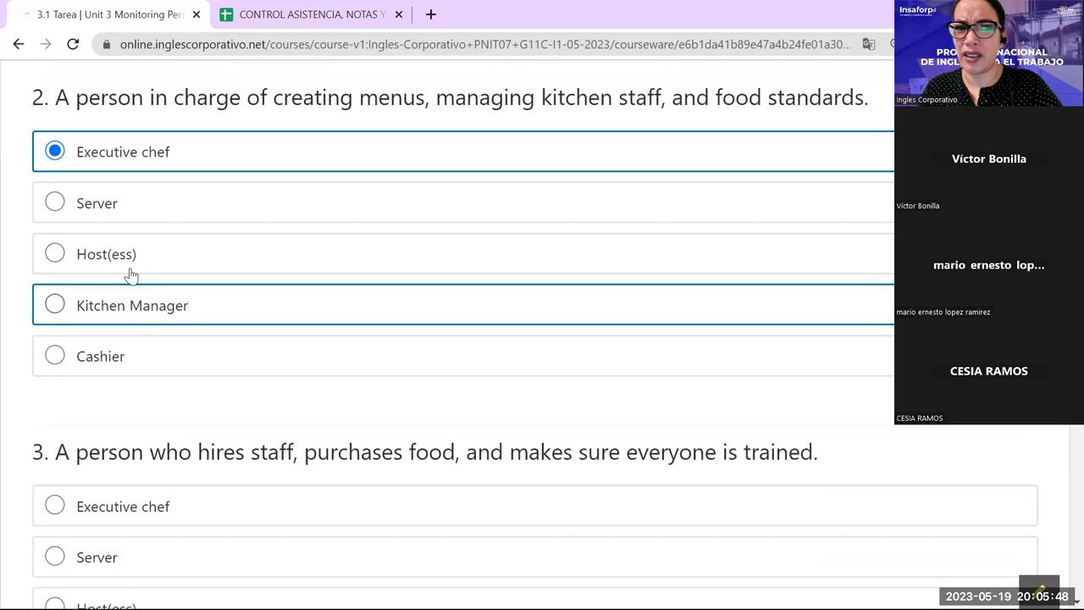
{"action": "scroll", "coordinate": [174, 347], "scroll_direction": "down", "scroll_amount": 1}
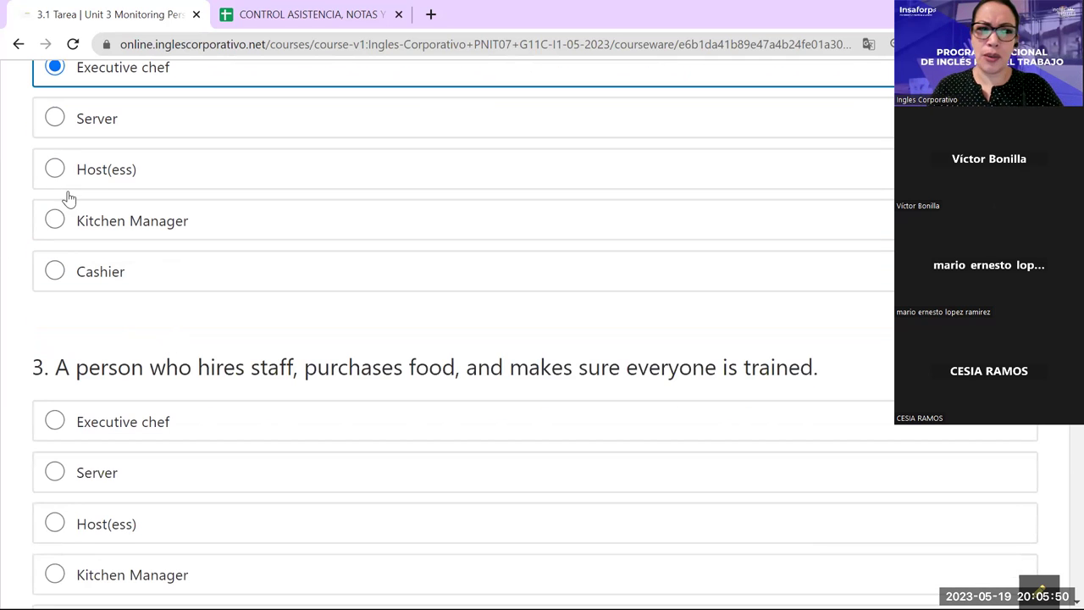
{"action": "scroll", "coordinate": [118, 336], "scroll_direction": "down", "scroll_amount": 3}
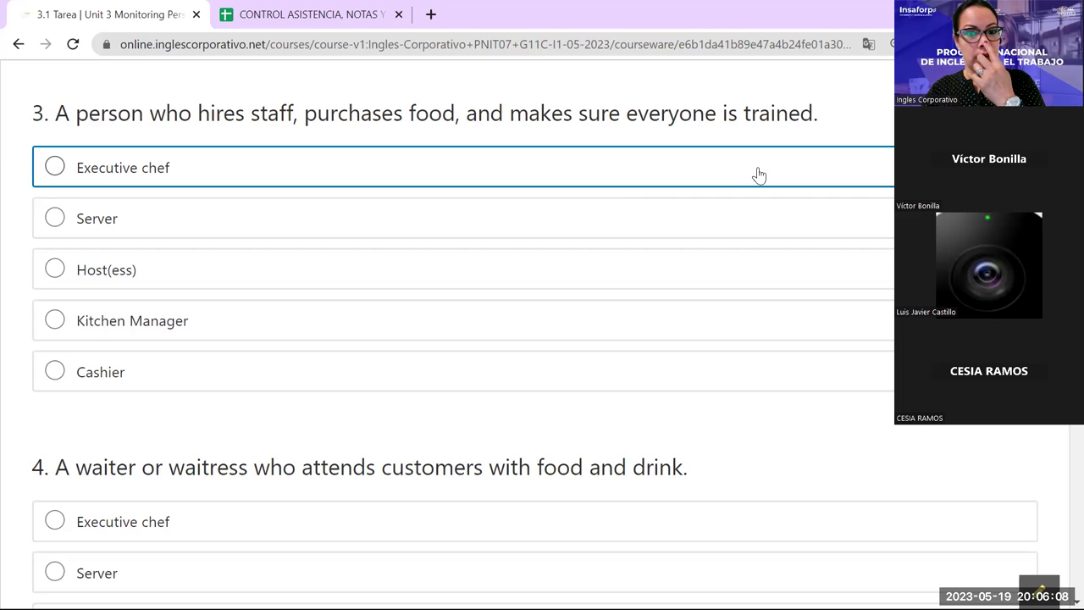
{"action": "left_click", "coordinate": [56, 324]}
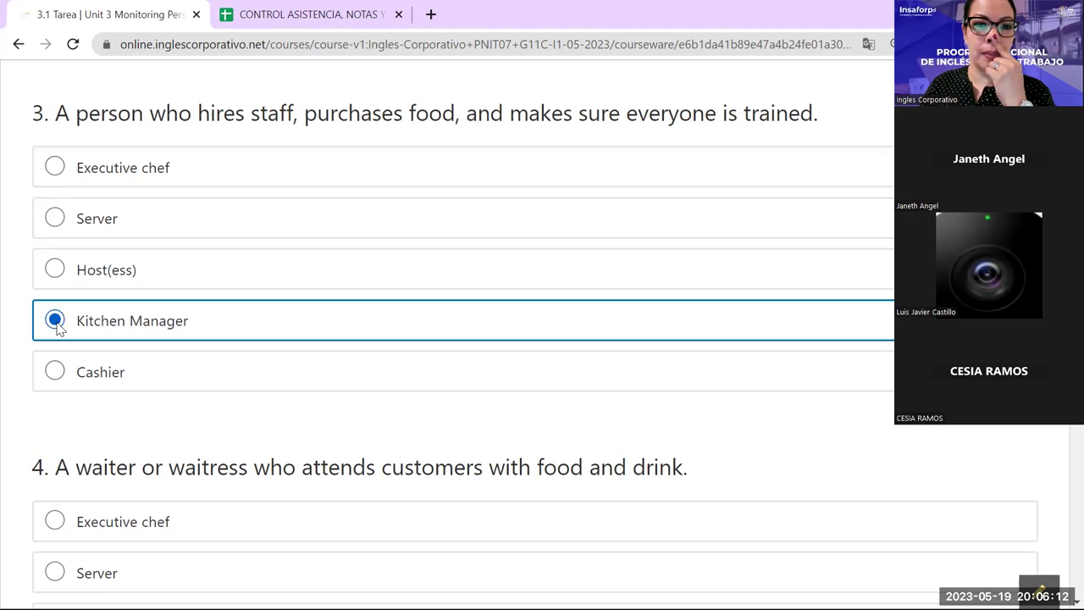
Answer question 4 about the waiter or waitress attending customers with Server
{"action": "scroll", "coordinate": [85, 315], "scroll_direction": "down", "scroll_amount": 2}
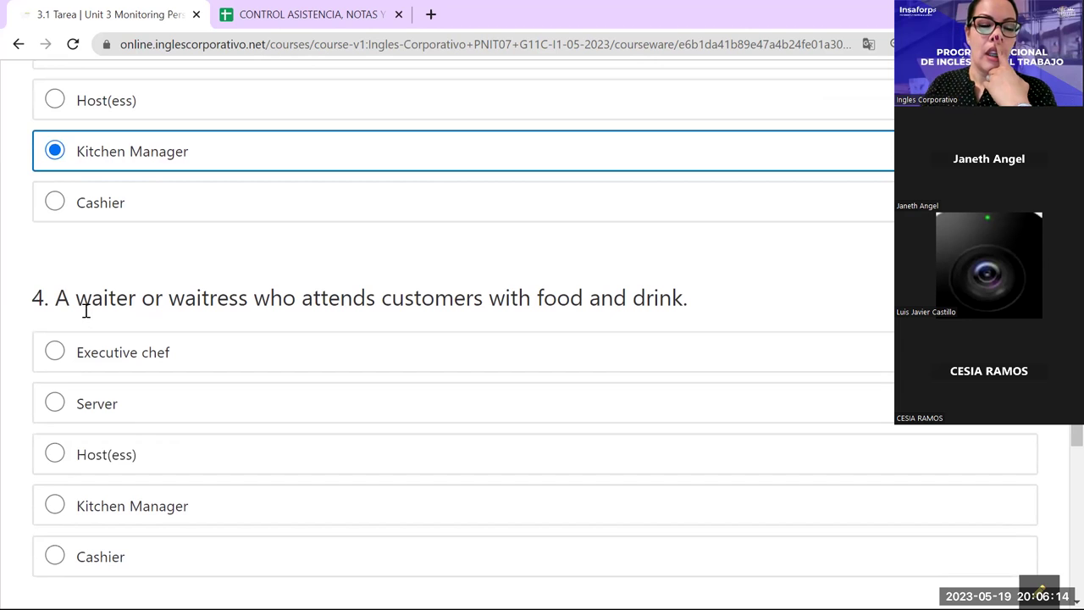
{"action": "scroll", "coordinate": [86, 310], "scroll_direction": "down", "scroll_amount": 1}
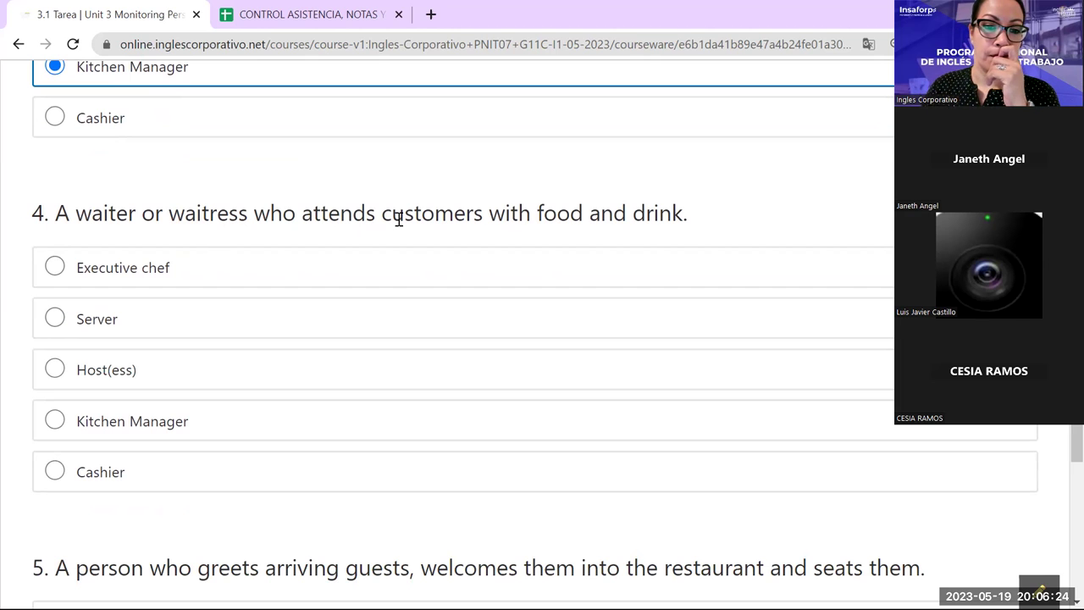
{"action": "left_click", "coordinate": [55, 318]}
{"action": "scroll", "coordinate": [83, 318], "scroll_direction": "down", "scroll_amount": 2}
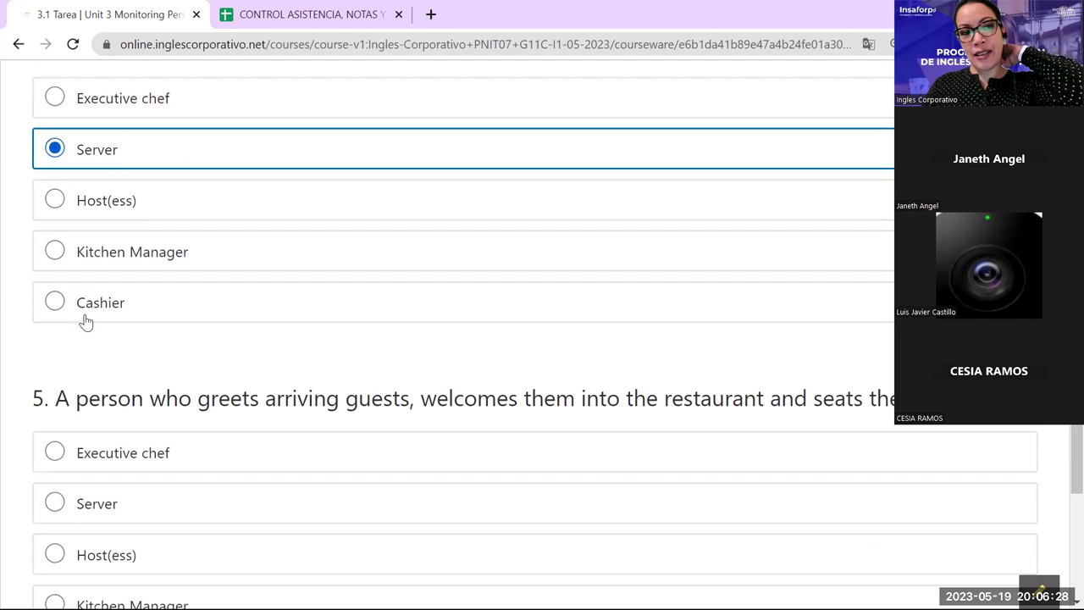
{"action": "scroll", "coordinate": [94, 309], "scroll_direction": "up", "scroll_amount": 4}
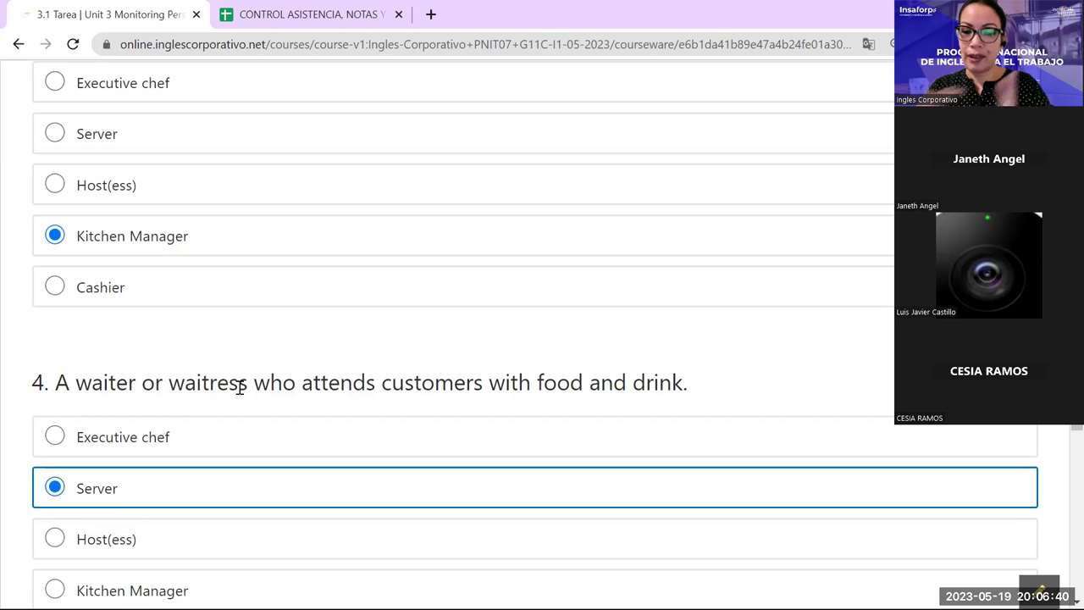
Answer question 5 about the person greeting arriving guests with Host(ess) and submit the assignment
{"action": "scroll", "coordinate": [230, 367], "scroll_direction": "down", "scroll_amount": 6}
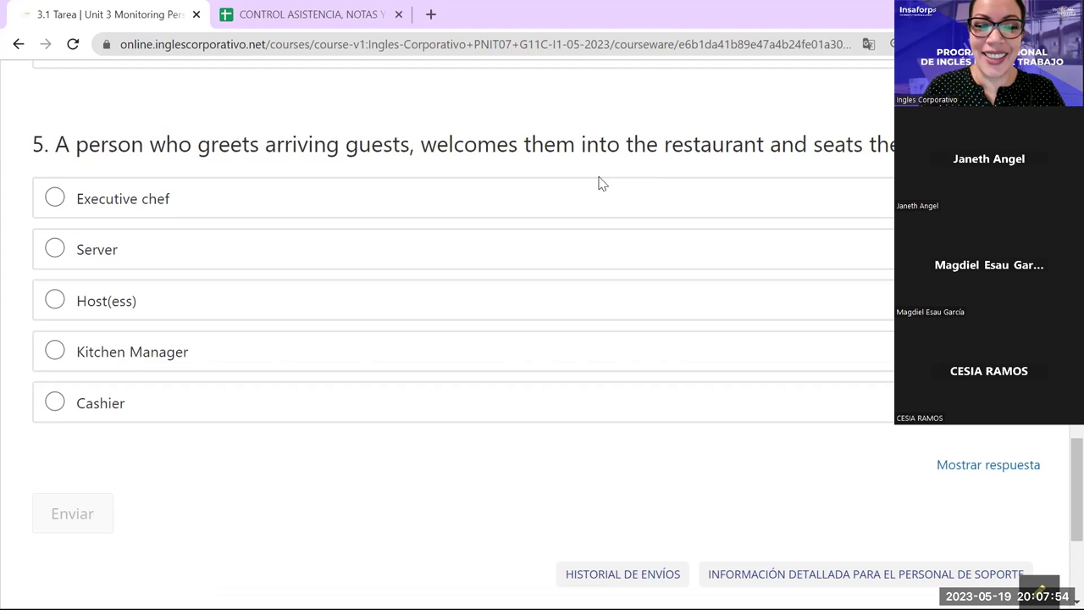
{"action": "left_click", "coordinate": [54, 299]}
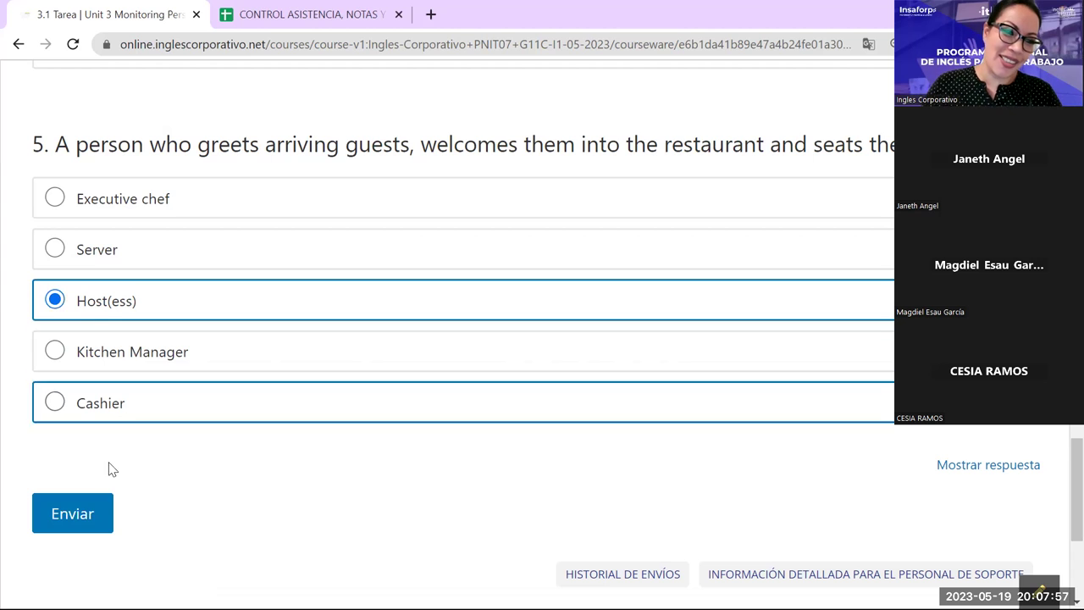
{"action": "left_click", "coordinate": [96, 518]}
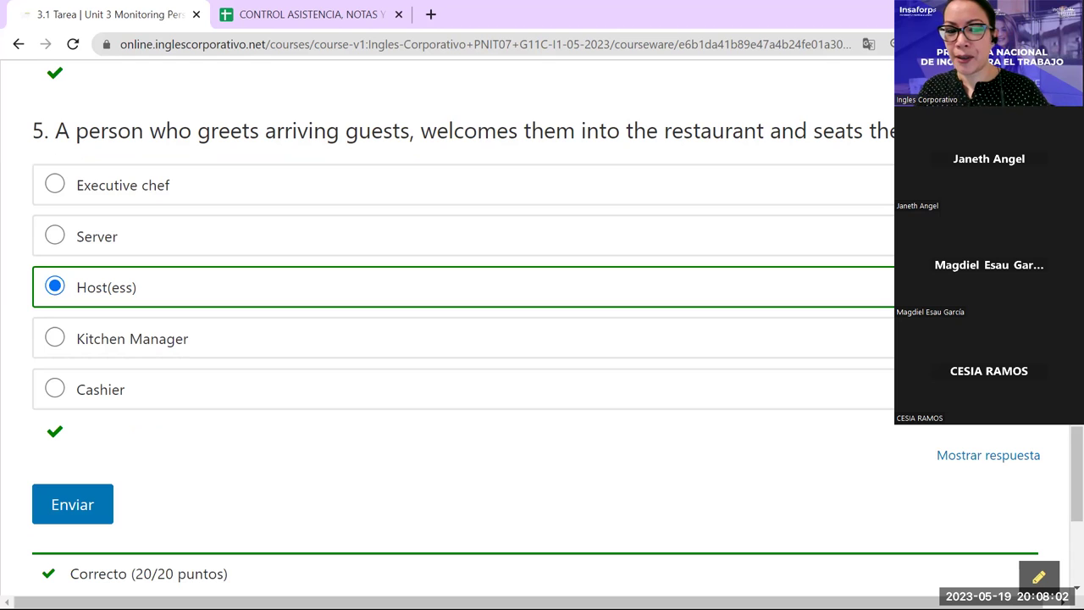
Review the graded answers to all five questions of 3.1 Tarea
{"action": "scroll", "coordinate": [218, 533], "scroll_direction": "up", "scroll_amount": 7}
{"action": "scroll", "coordinate": [218, 534], "scroll_direction": "up", "scroll_amount": 8}
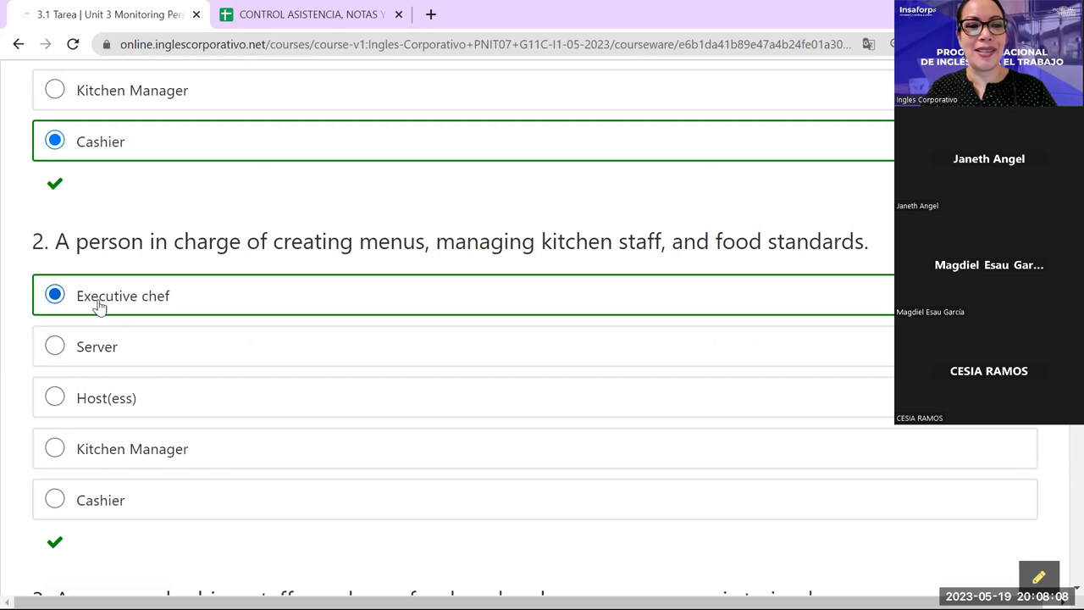
{"action": "scroll", "coordinate": [85, 309], "scroll_direction": "up", "scroll_amount": 4}
{"action": "scroll", "coordinate": [82, 310], "scroll_direction": "down", "scroll_amount": 9}
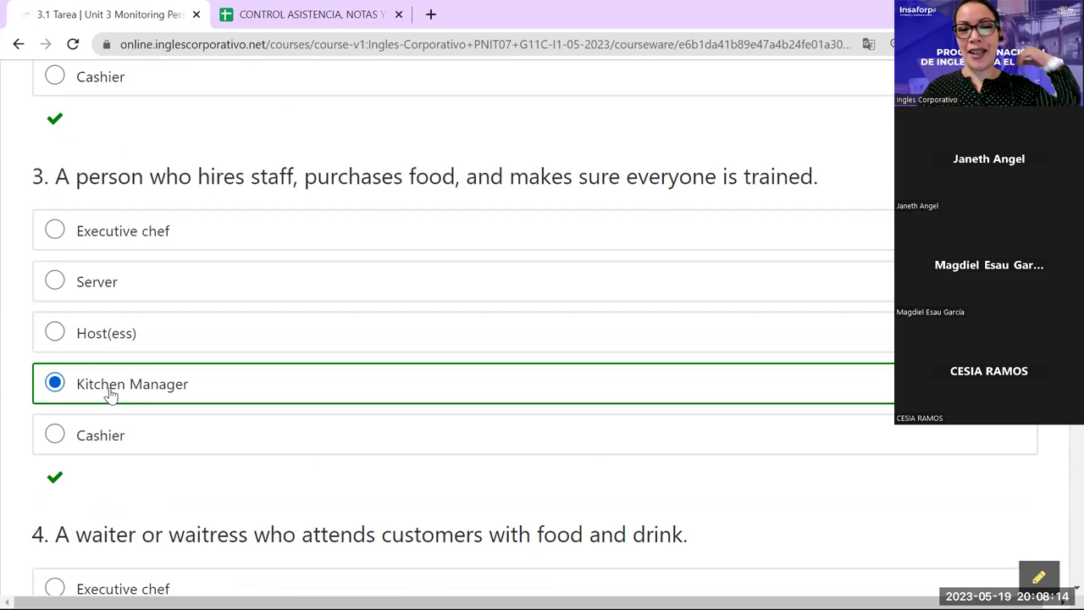
{"action": "scroll", "coordinate": [13, 394], "scroll_direction": "up", "scroll_amount": 8}
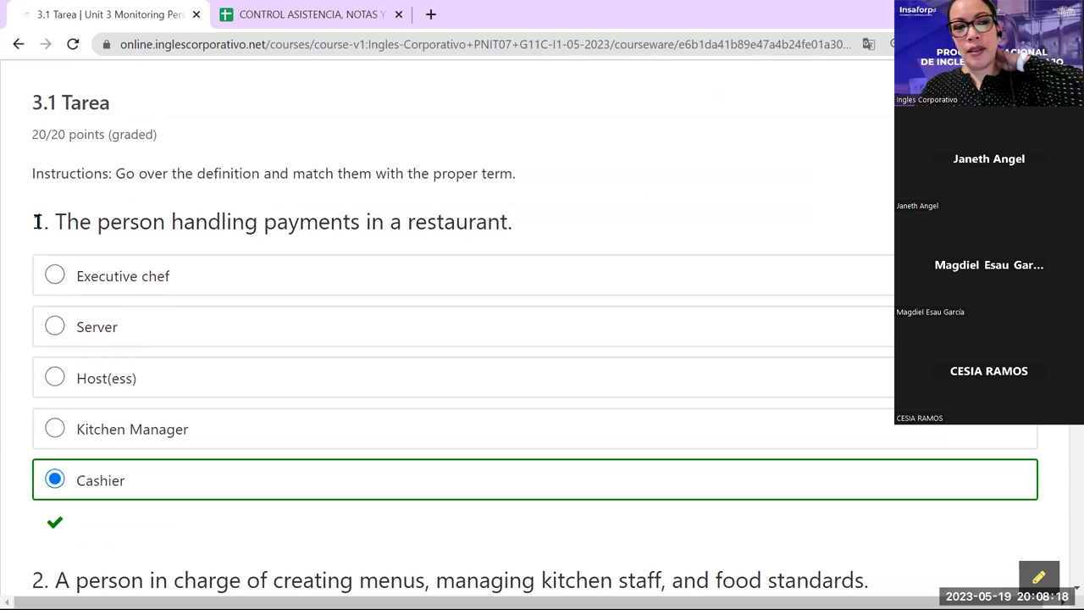
{"action": "scroll", "coordinate": [65, 472], "scroll_direction": "down", "scroll_amount": 2}
{"action": "left_click", "coordinate": [65, 470]}
{"action": "scroll", "coordinate": [65, 474], "scroll_direction": "down", "scroll_amount": 3}
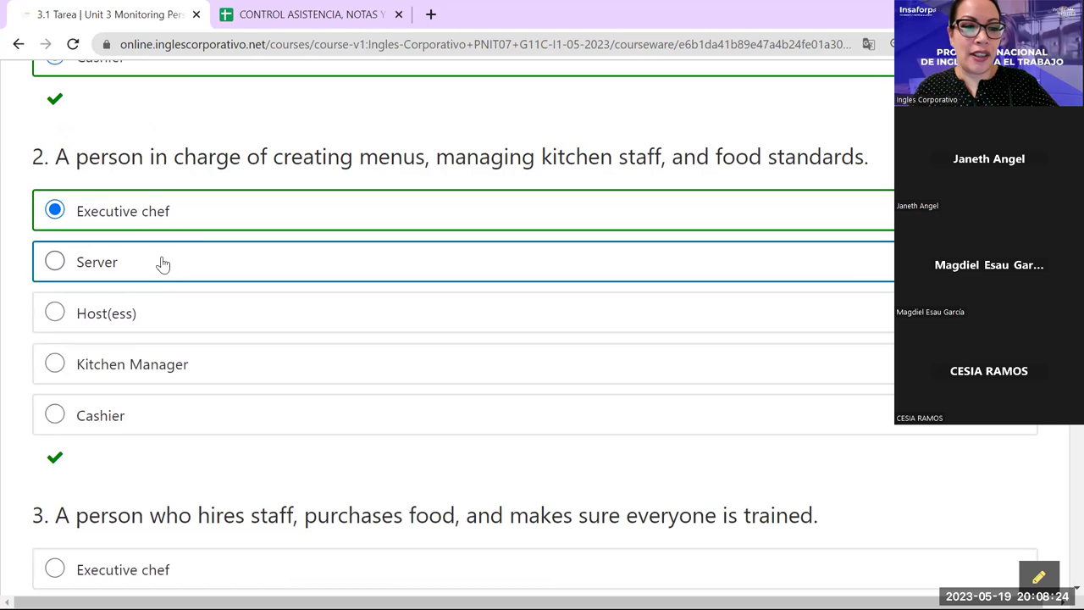
{"action": "scroll", "coordinate": [159, 284], "scroll_direction": "down", "scroll_amount": 1}
{"action": "scroll", "coordinate": [159, 286], "scroll_direction": "down", "scroll_amount": 1}
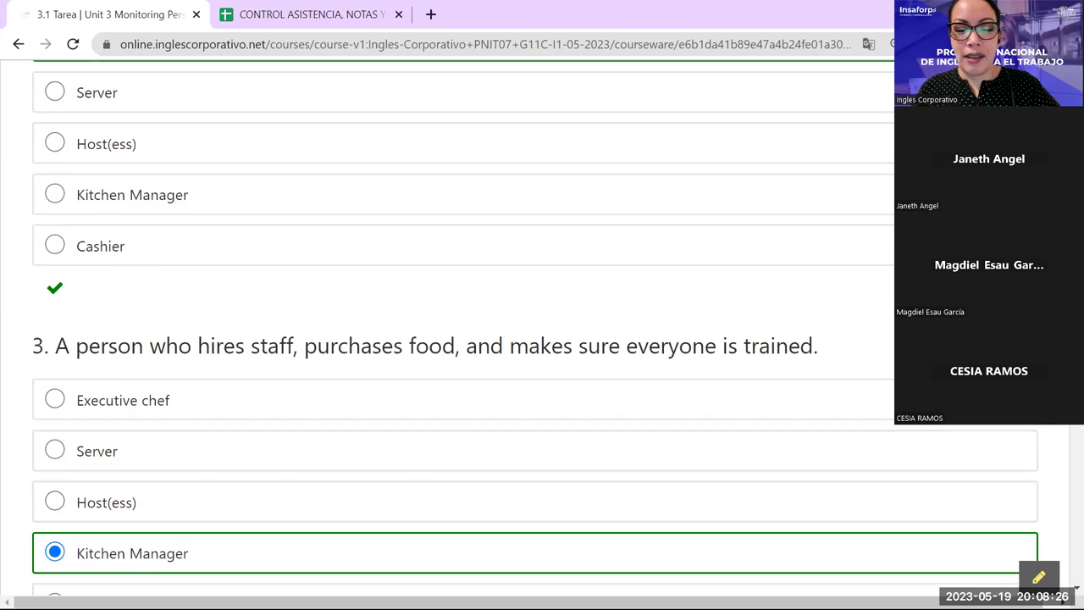
{"action": "scroll", "coordinate": [188, 556], "scroll_direction": "down", "scroll_amount": 4}
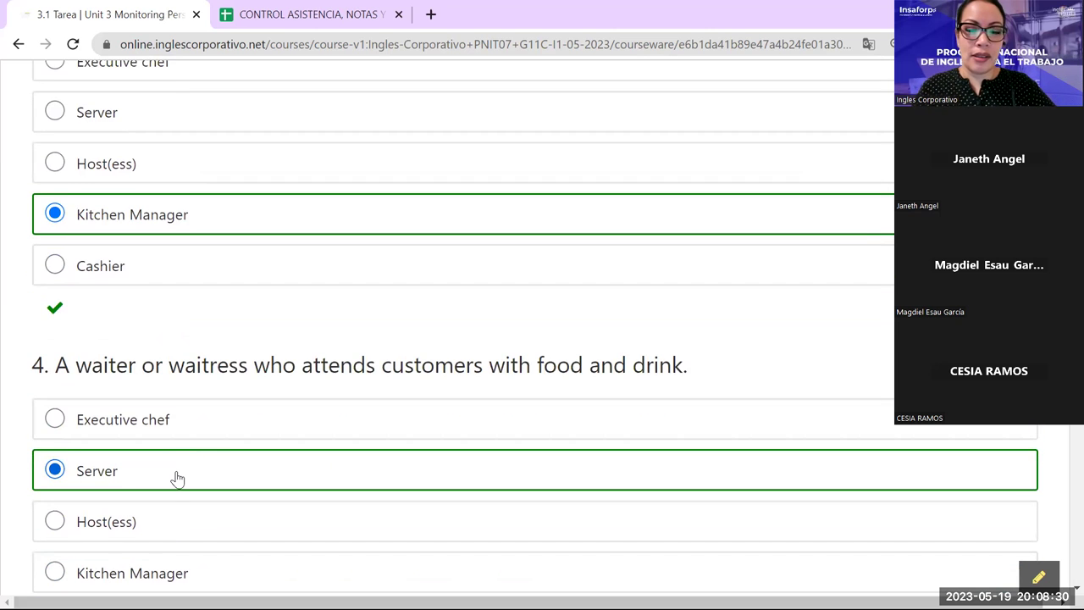
{"action": "scroll", "coordinate": [177, 478], "scroll_direction": "down", "scroll_amount": 7}
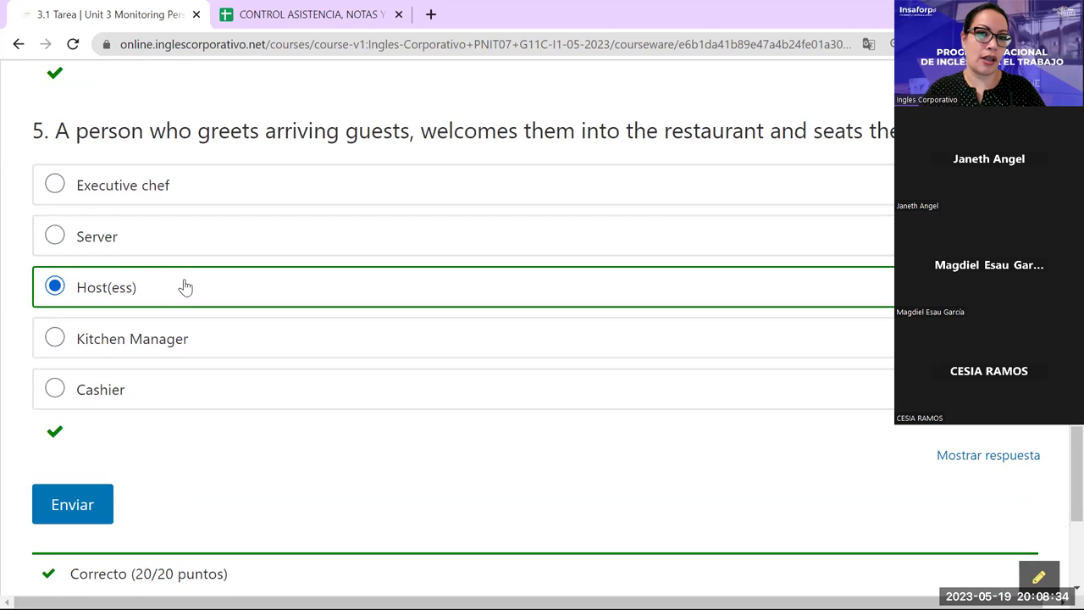
Open the 3.3 Tarea assignment in the same unit
{"action": "scroll", "coordinate": [185, 287], "scroll_direction": "up", "scroll_amount": 4}
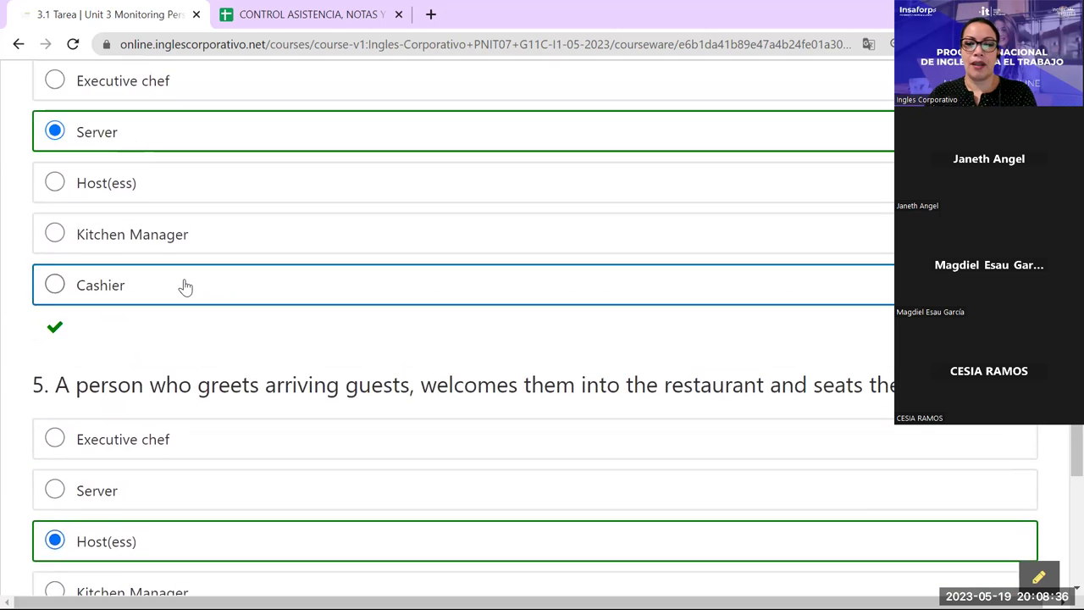
{"action": "scroll", "coordinate": [207, 284], "scroll_direction": "up", "scroll_amount": 14}
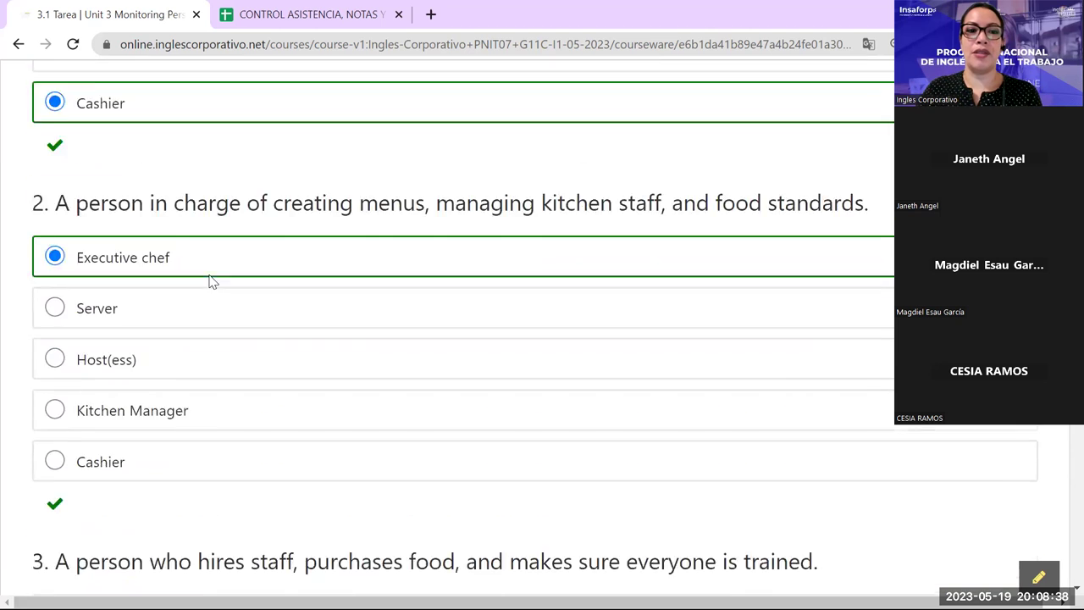
{"action": "scroll", "coordinate": [214, 276], "scroll_direction": "up", "scroll_amount": 4}
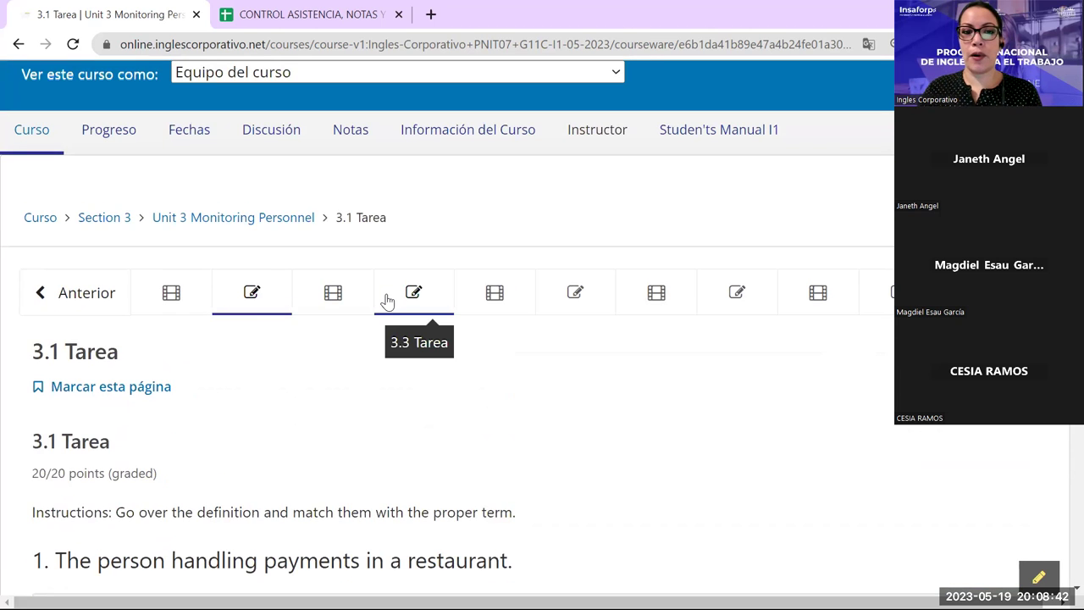
{"action": "left_click", "coordinate": [387, 302]}
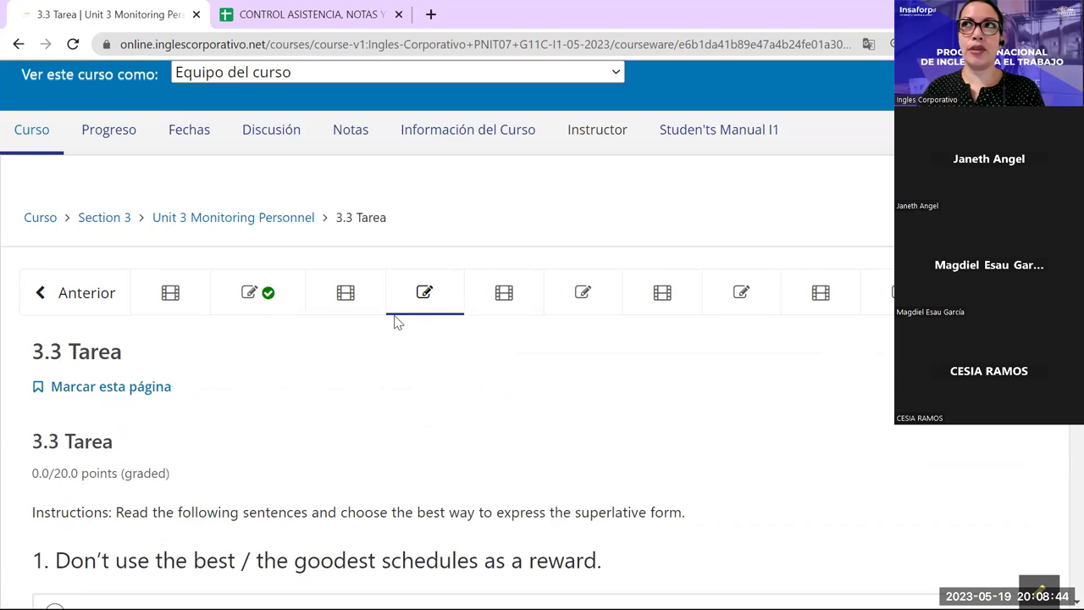
Answer question 1 about schedules with "the best" and question 2 about Jane the waitress with "the fastest"
{"action": "scroll", "coordinate": [379, 346], "scroll_direction": "down", "scroll_amount": 1}
{"action": "scroll", "coordinate": [379, 346], "scroll_direction": "down", "scroll_amount": 2}
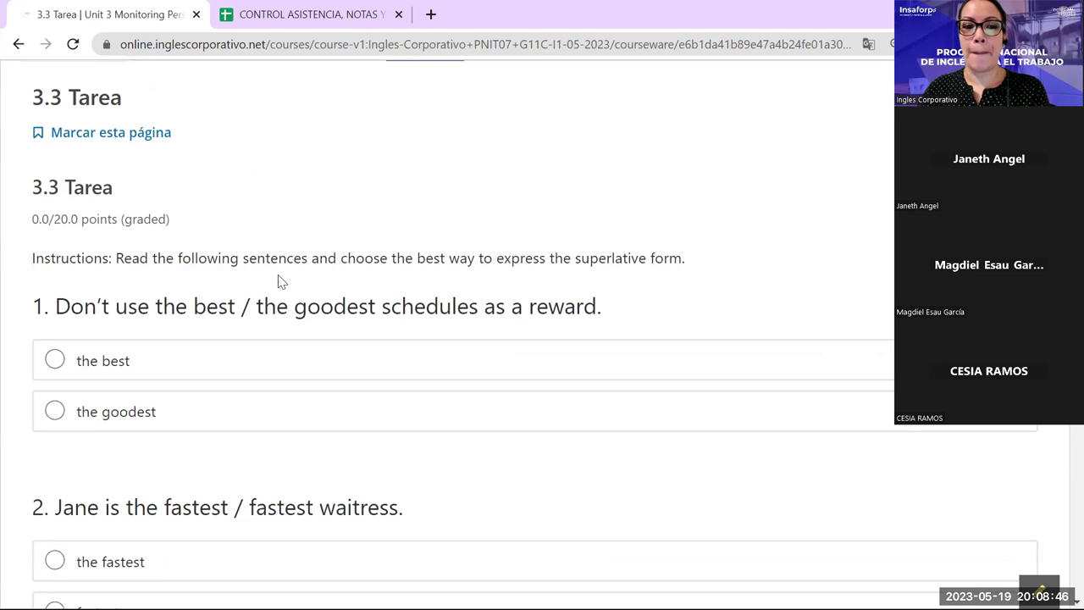
{"action": "scroll", "coordinate": [443, 177], "scroll_direction": "up", "scroll_amount": 1}
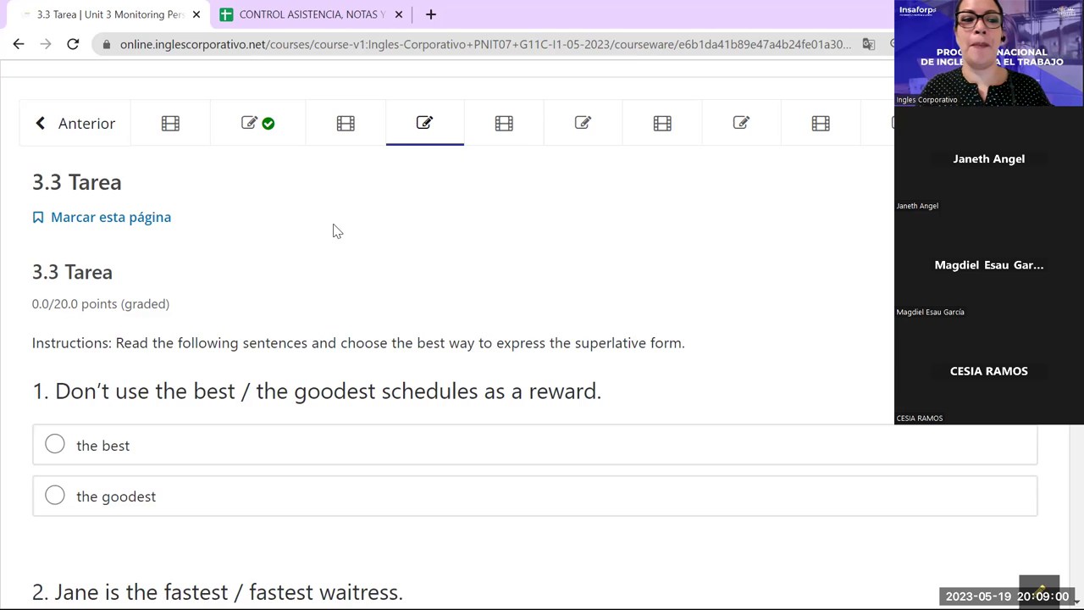
{"action": "scroll", "coordinate": [230, 320], "scroll_direction": "down", "scroll_amount": 2}
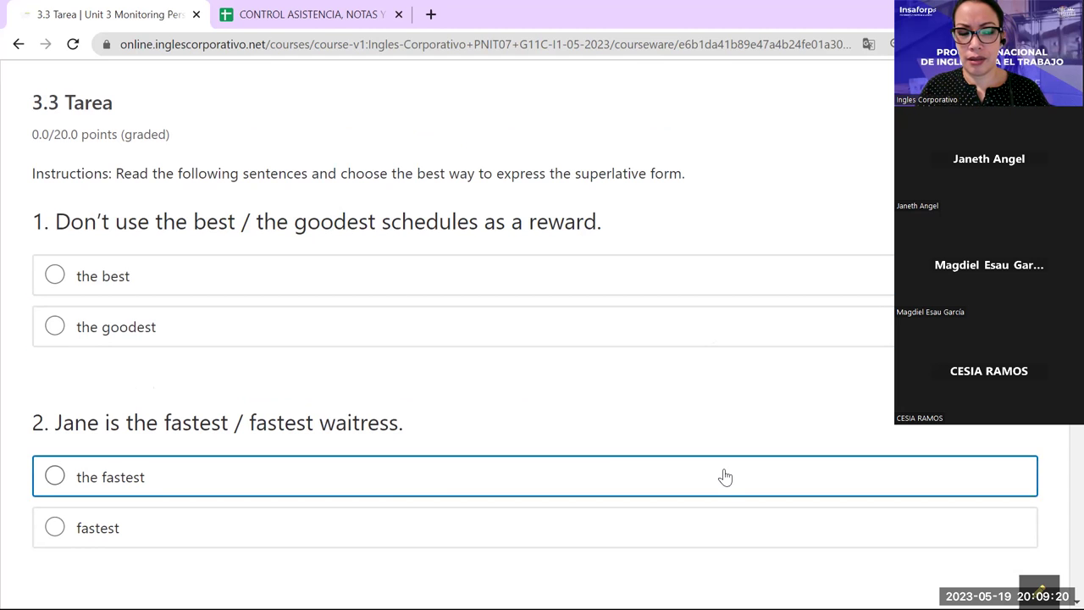
{"action": "left_click", "coordinate": [56, 274]}
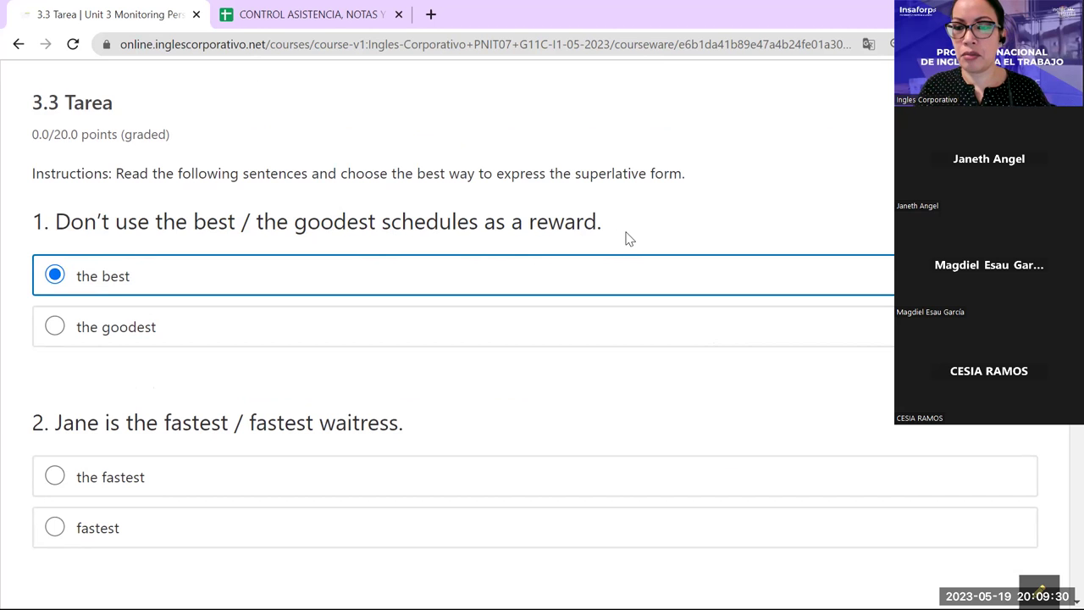
{"action": "scroll", "coordinate": [629, 240], "scroll_direction": "down", "scroll_amount": 3}
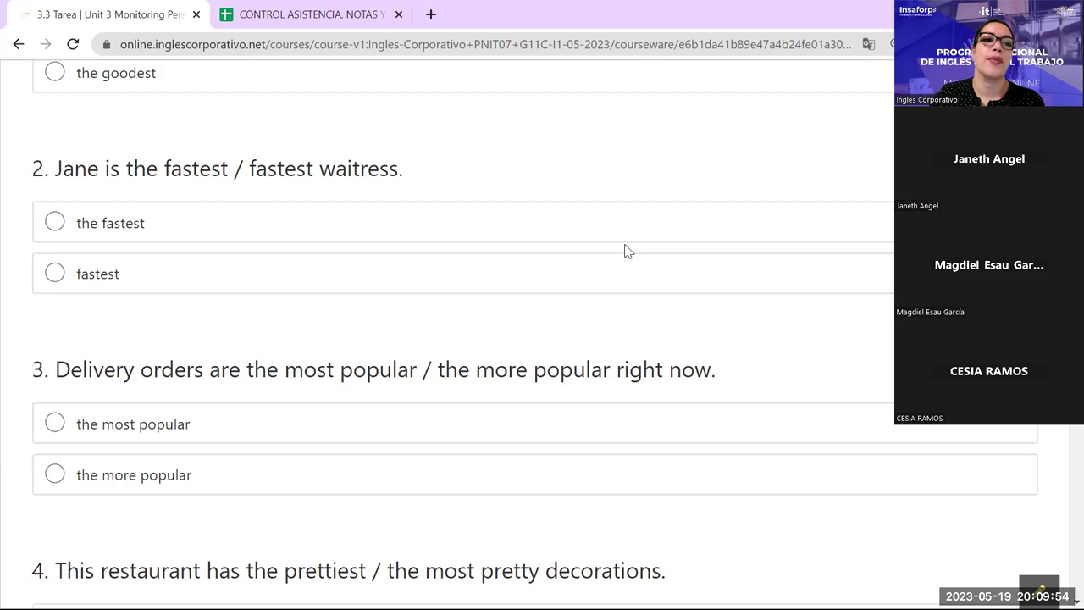
{"action": "left_click", "coordinate": [55, 225]}
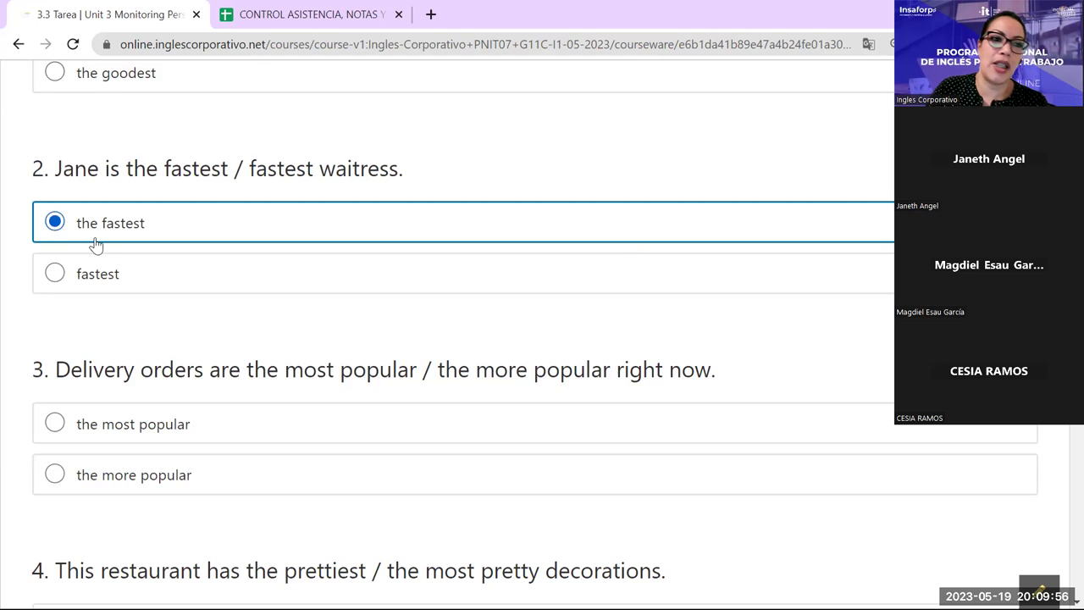